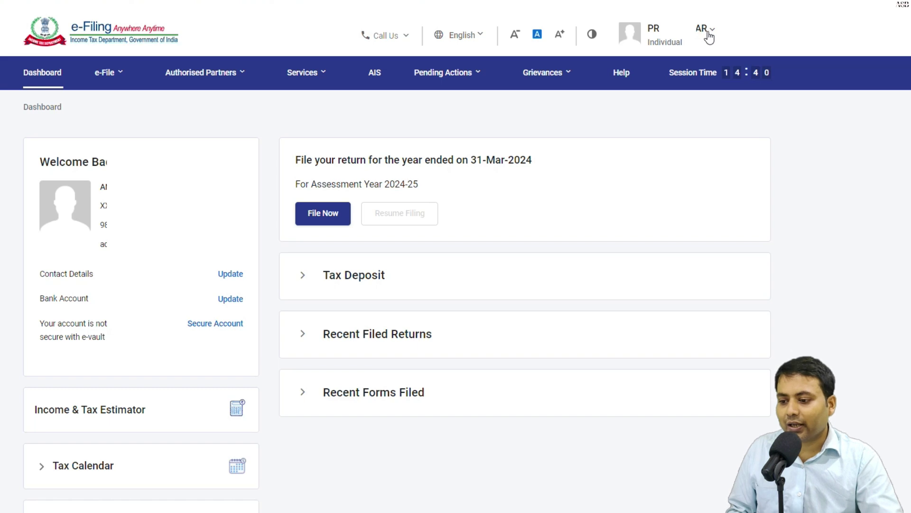
Open the My Bank Account section of the user profile
{"action": "left_click", "coordinate": [711, 29]}
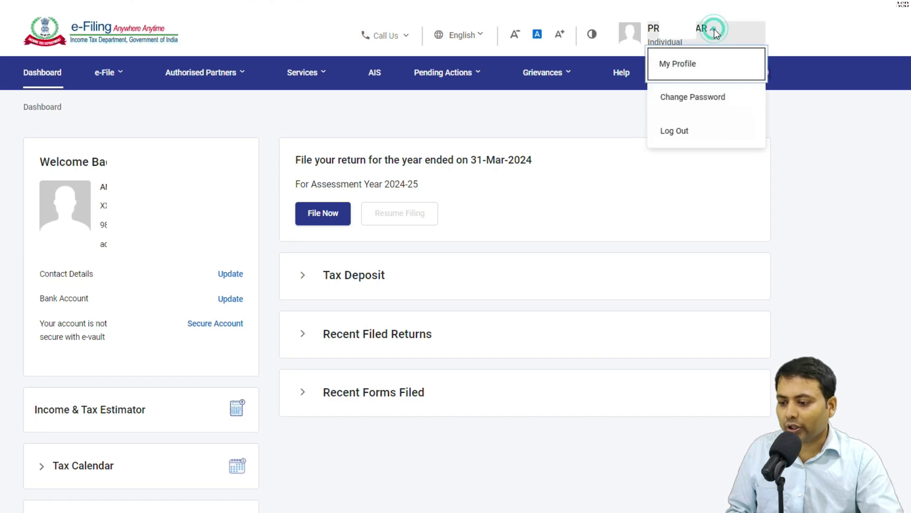
{"action": "left_click", "coordinate": [675, 69]}
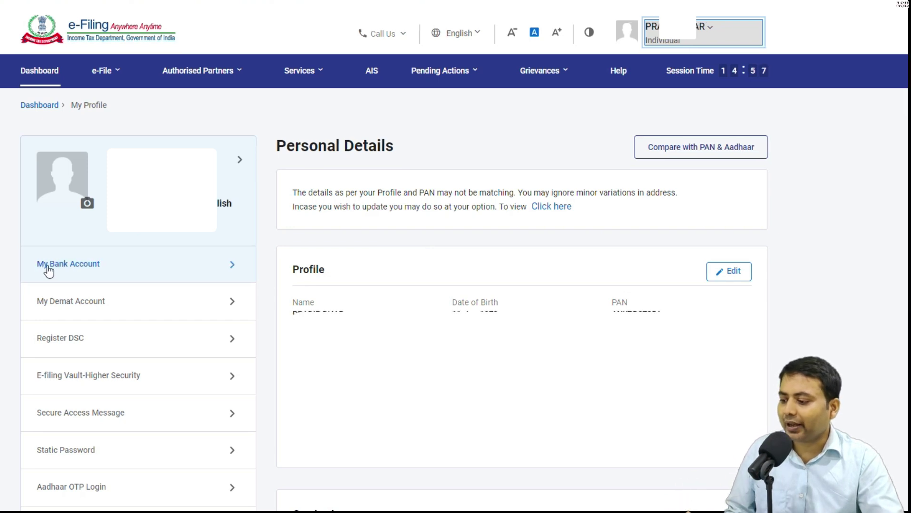
{"action": "left_click", "coordinate": [48, 265]}
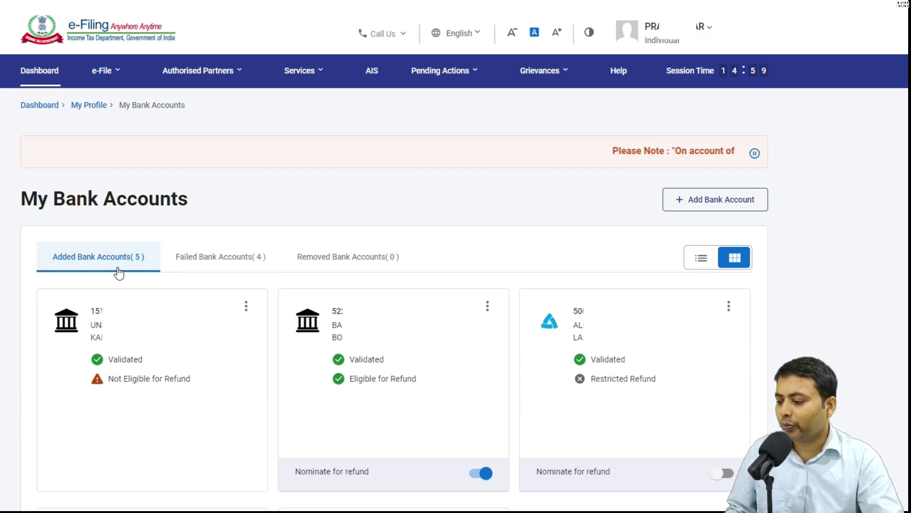
Review the added bank accounts' validation and refund status, and start re-validating the third added account
{"action": "scroll", "coordinate": [119, 269], "scroll_direction": "down", "scroll_amount": 2}
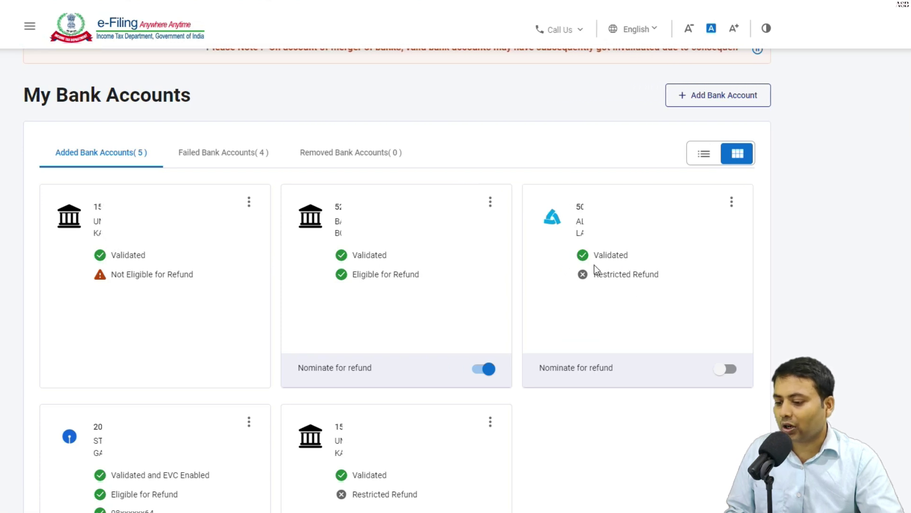
{"action": "scroll", "coordinate": [178, 350], "scroll_direction": "down", "scroll_amount": 2}
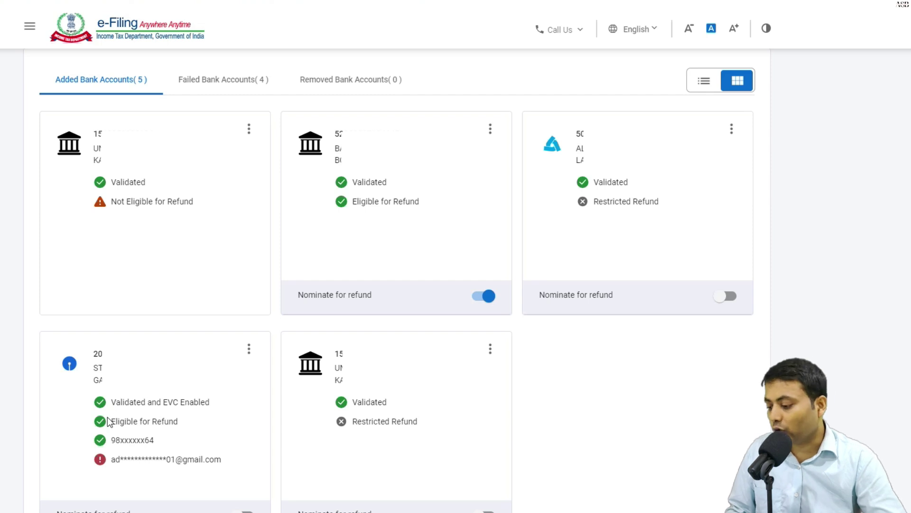
{"action": "scroll", "coordinate": [98, 380], "scroll_direction": "down", "scroll_amount": 3}
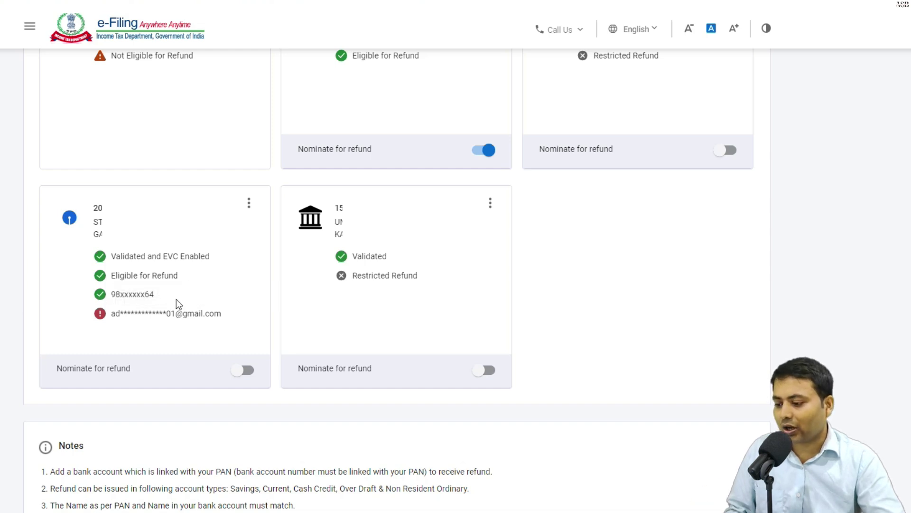
{"action": "scroll", "coordinate": [176, 302], "scroll_direction": "up", "scroll_amount": 3}
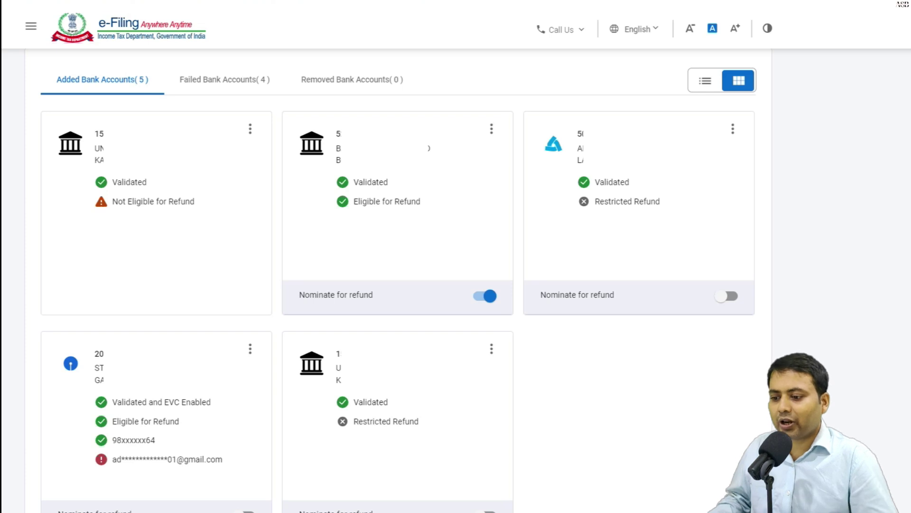
{"action": "left_click", "coordinate": [733, 129]}
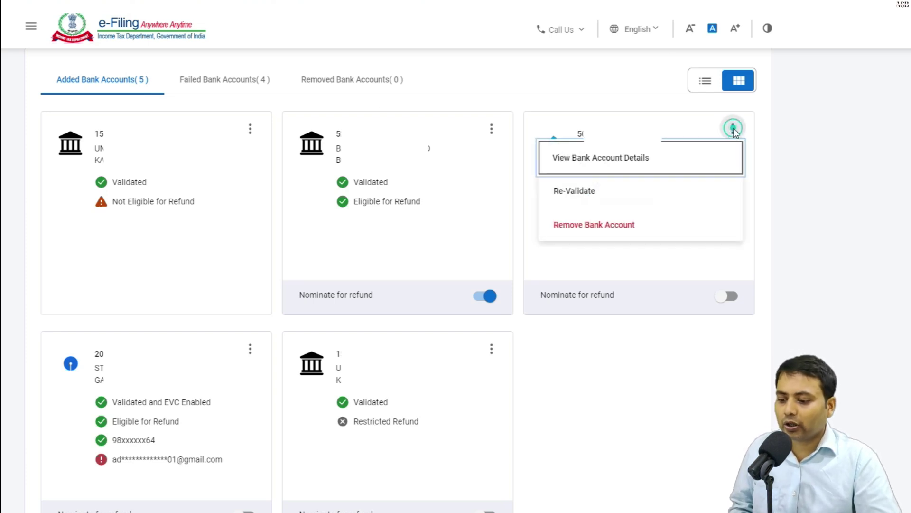
{"action": "left_click", "coordinate": [584, 193]}
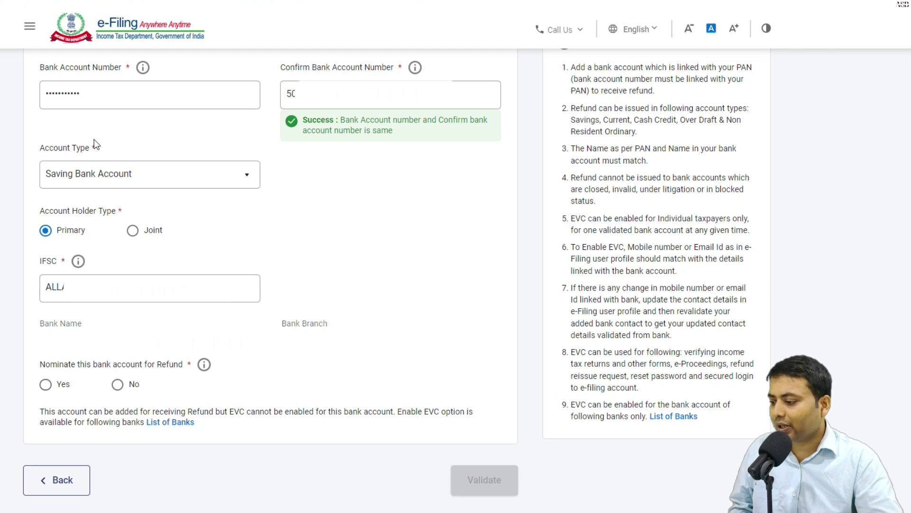
Keep the account type as Saving Bank Account and replace the old IFSC with the bank's new code
{"action": "left_click", "coordinate": [99, 179]}
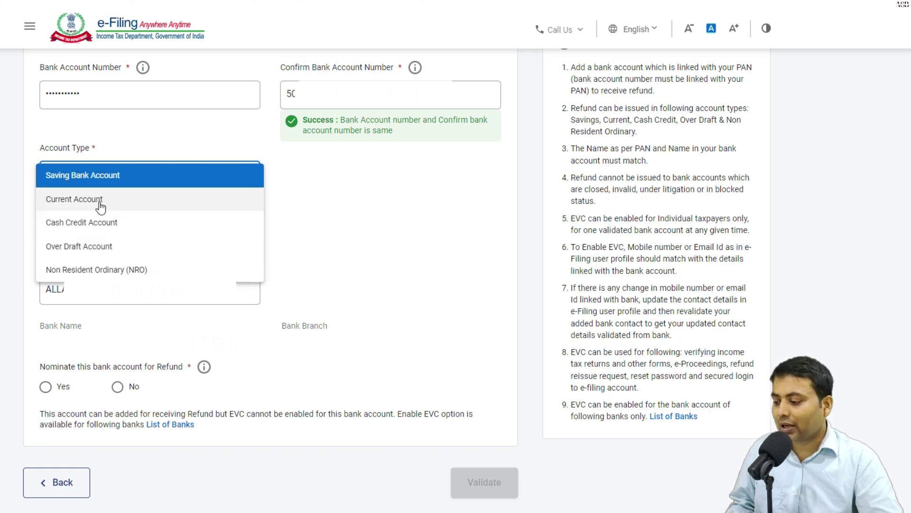
{"action": "left_click", "coordinate": [91, 179]}
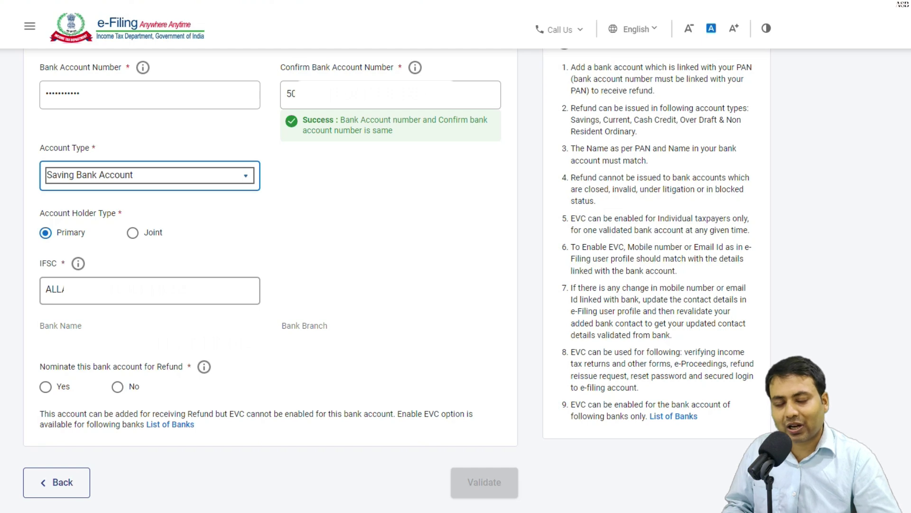
{"action": "double_click", "coordinate": [71, 288]}
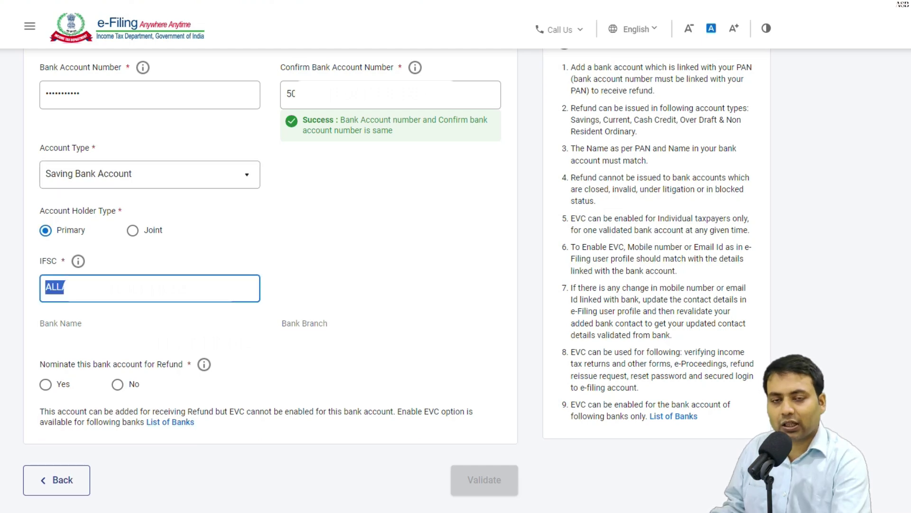
{"action": "key", "text": "ctrl+v"}
{"action": "scroll", "coordinate": [76, 289], "scroll_direction": "down", "scroll_amount": 2}
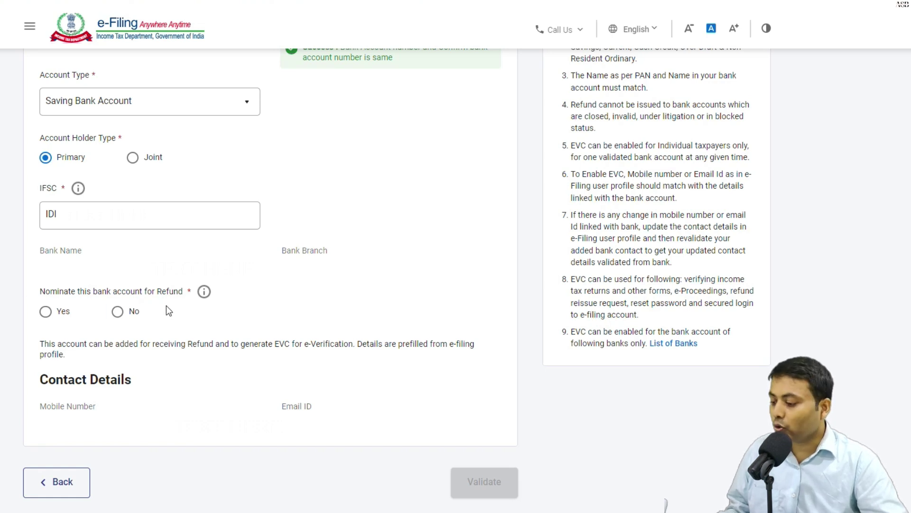
Nominate the account for refund and submit it for validation with the one-time password
{"action": "left_click", "coordinate": [45, 312]}
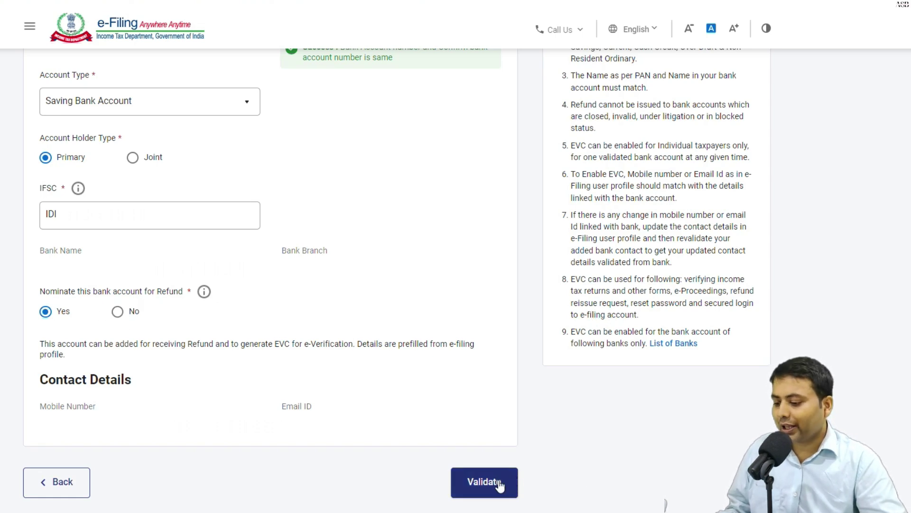
{"action": "left_click", "coordinate": [495, 483]}
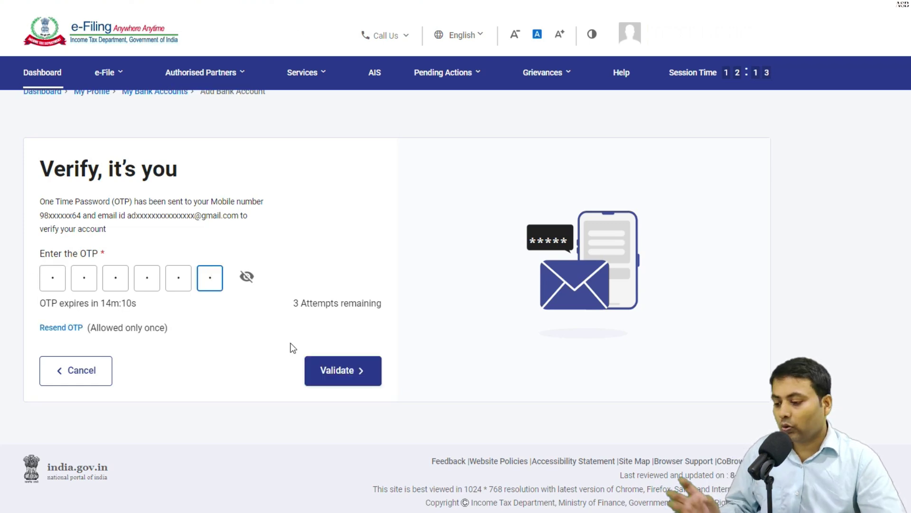
{"action": "left_click", "coordinate": [329, 369]}
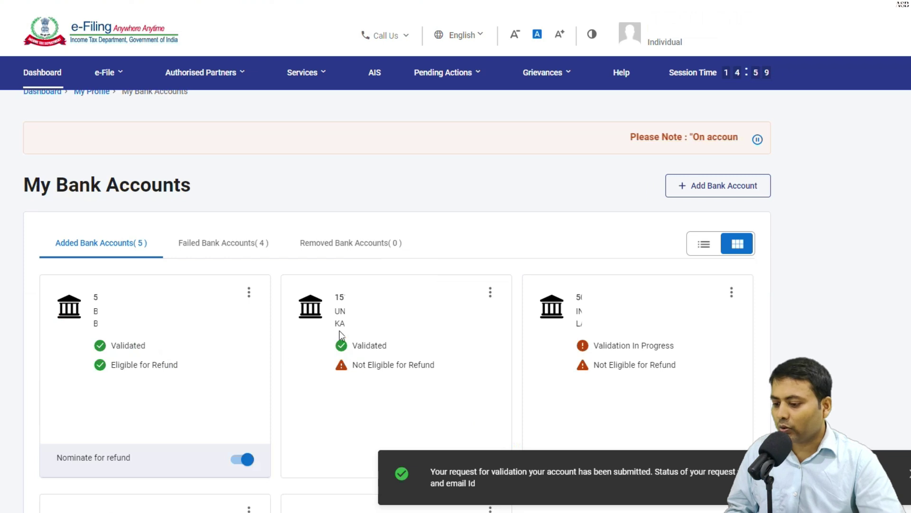
Reopen My Bank Accounts and check the re-validated account's validation and refund status
{"action": "scroll", "coordinate": [437, 320], "scroll_direction": "down", "scroll_amount": 4}
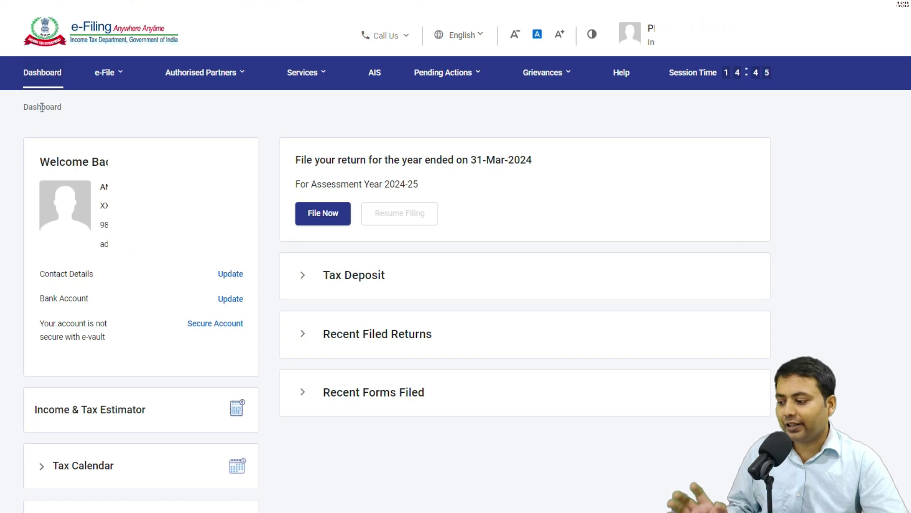
{"action": "left_click", "coordinate": [84, 268]}
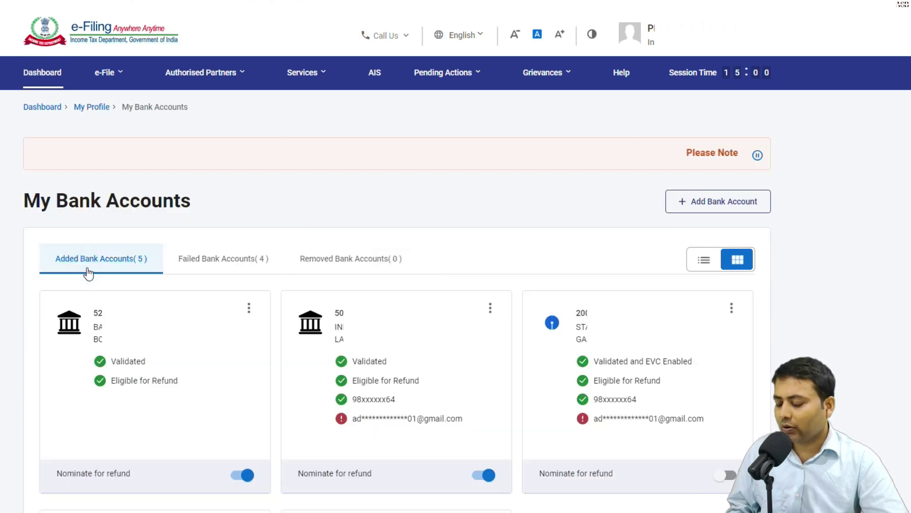
{"action": "scroll", "coordinate": [95, 273], "scroll_direction": "down", "scroll_amount": 4}
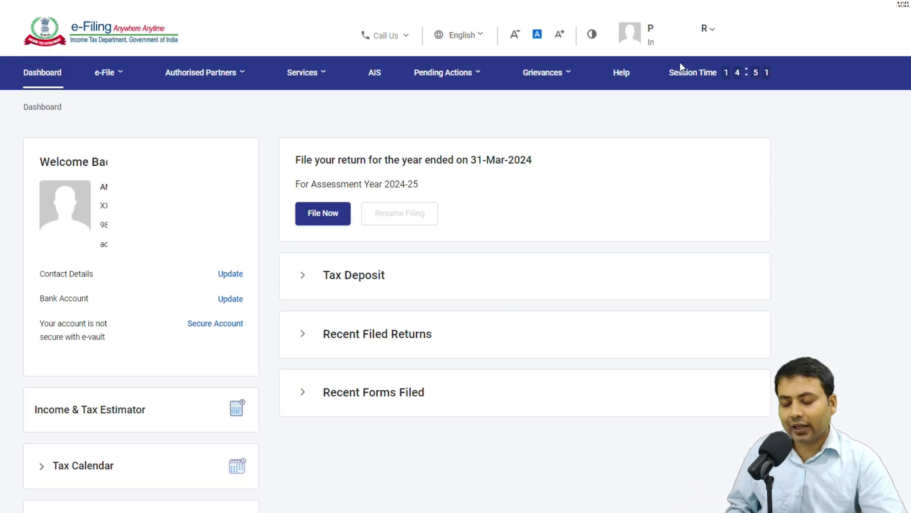
{"action": "left_click", "coordinate": [708, 34]}
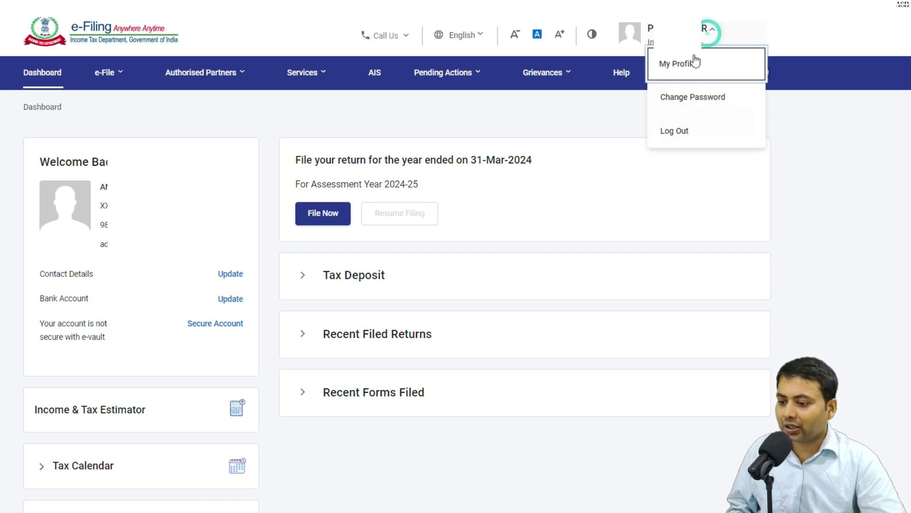
{"action": "left_click", "coordinate": [2, 102]}
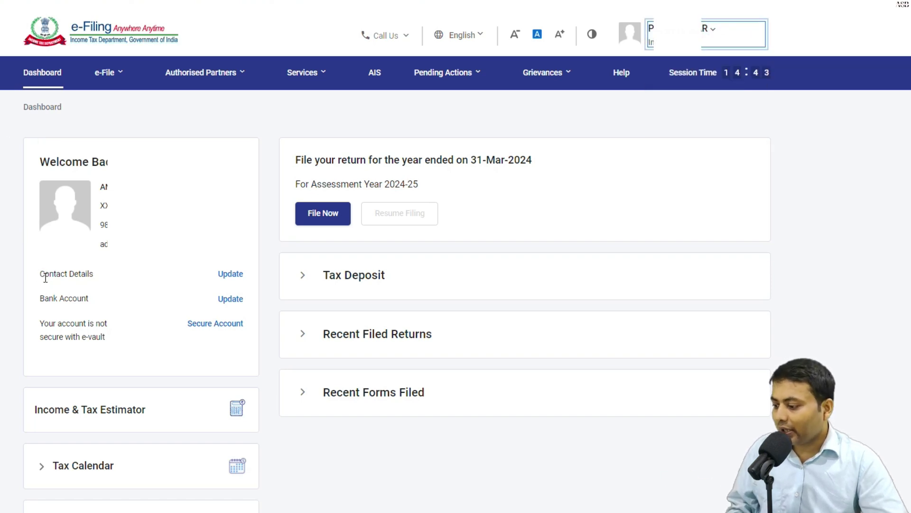
{"action": "left_click", "coordinate": [223, 301]}
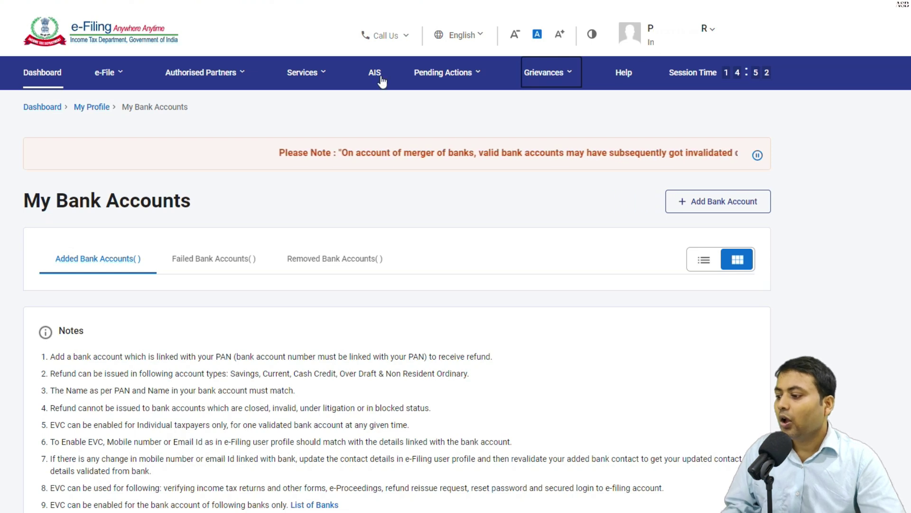
{"action": "left_click", "coordinate": [42, 72]}
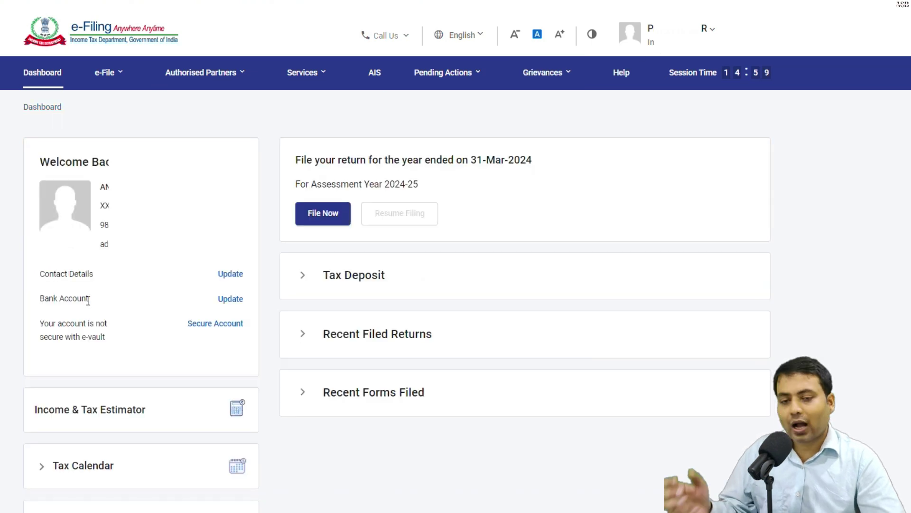
Start adding a bank account from the bank account list, then enter and confirm its account number
{"action": "left_click", "coordinate": [238, 301]}
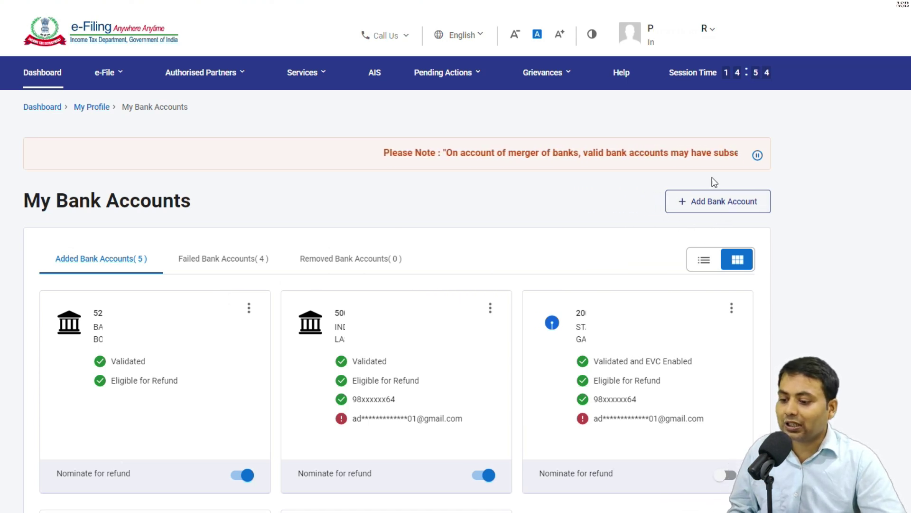
{"action": "left_click", "coordinate": [723, 209]}
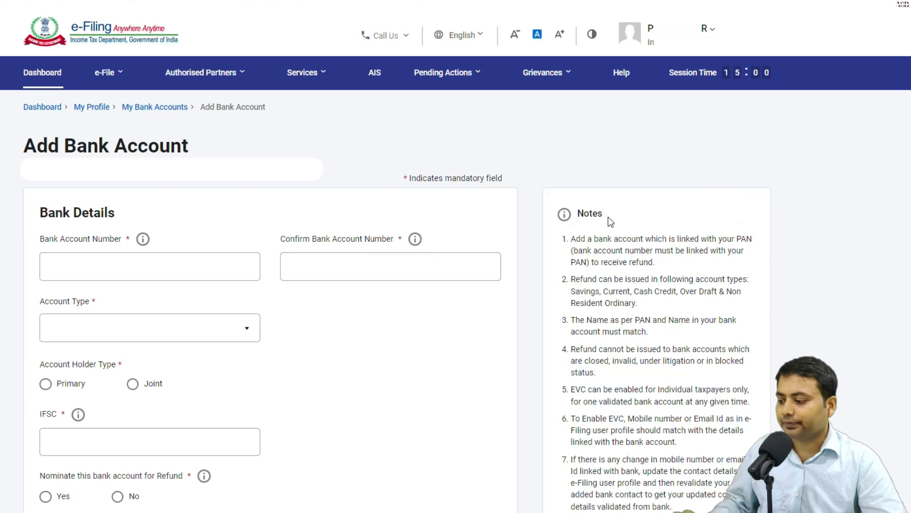
{"action": "left_click", "coordinate": [51, 269]}
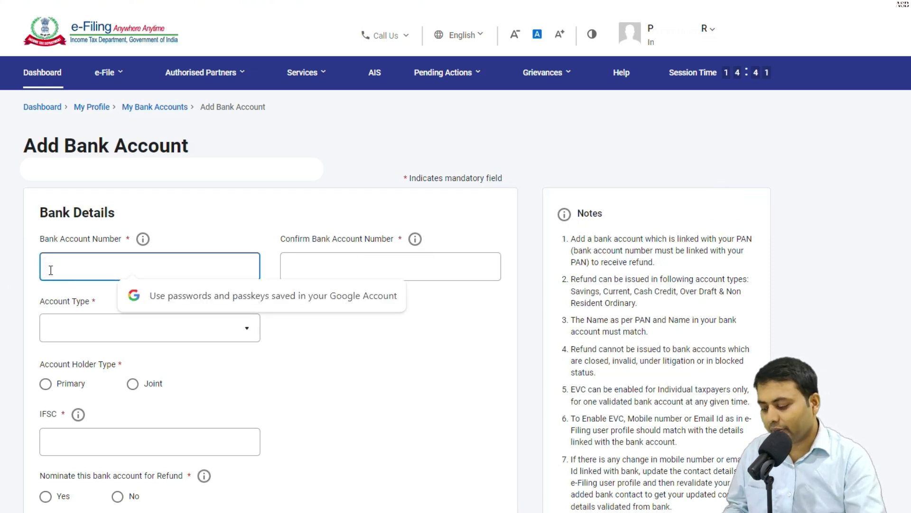
{"action": "left_click", "coordinate": [290, 264]}
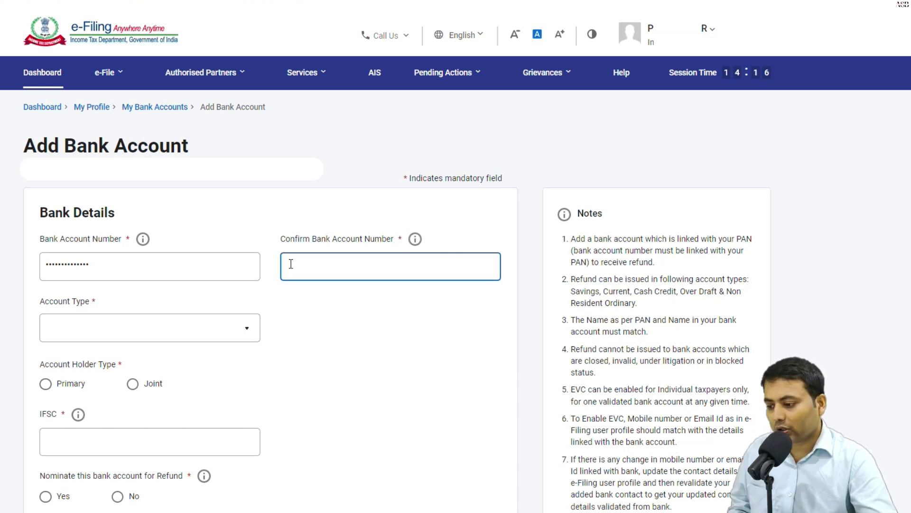
{"action": "scroll", "coordinate": [290, 264], "scroll_direction": "down", "scroll_amount": 4}
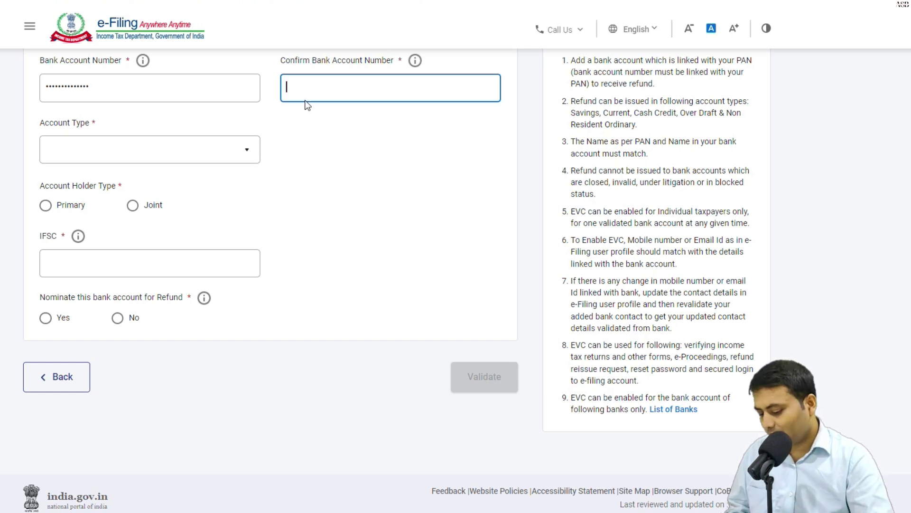
{"action": "type", "text": "10"}
{"action": "key", "text": "Tab"}
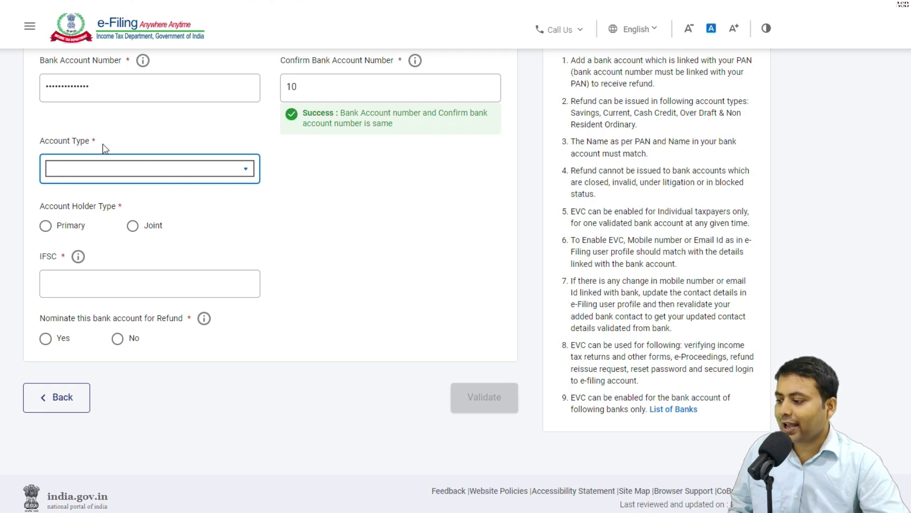
Set the account type to Current Account and the holder type to Primary, and enter the bank's IFSC
{"action": "left_click", "coordinate": [116, 172]}
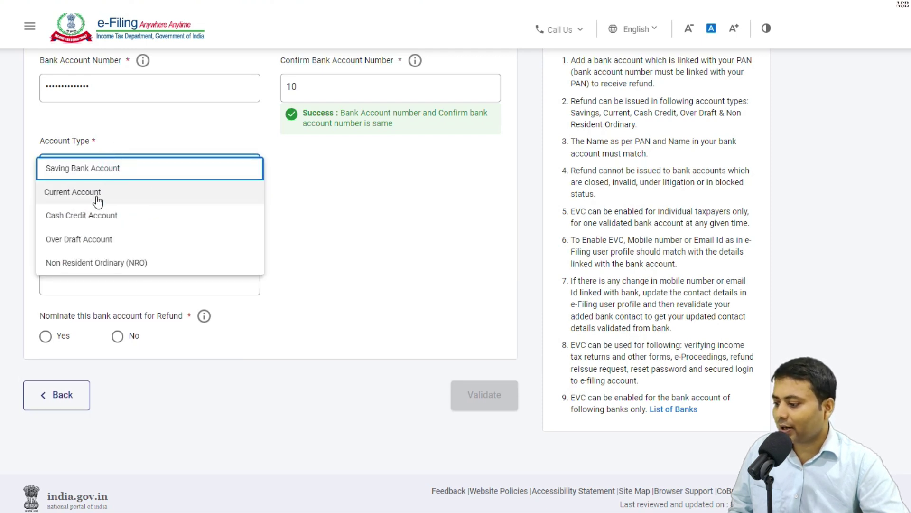
{"action": "left_click", "coordinate": [95, 193]}
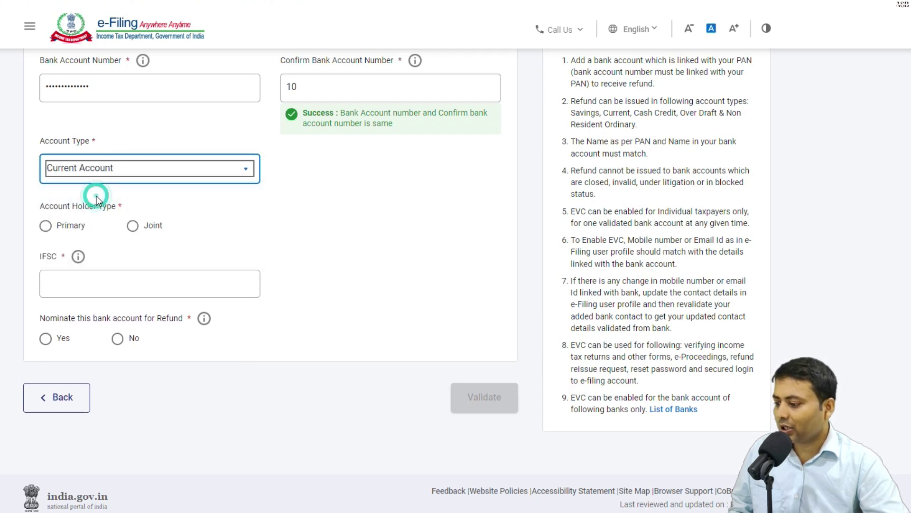
{"action": "left_click", "coordinate": [45, 225]}
{"action": "left_click", "coordinate": [60, 283]}
{"action": "key", "text": "ctrl+v"}
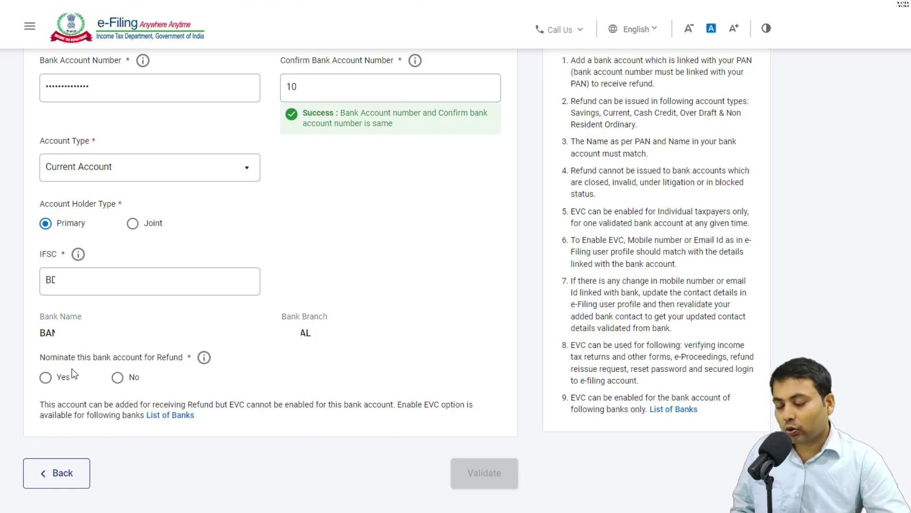
Decline nominating the new bank account for refund and submit its details for validation
{"action": "left_click", "coordinate": [117, 380]}
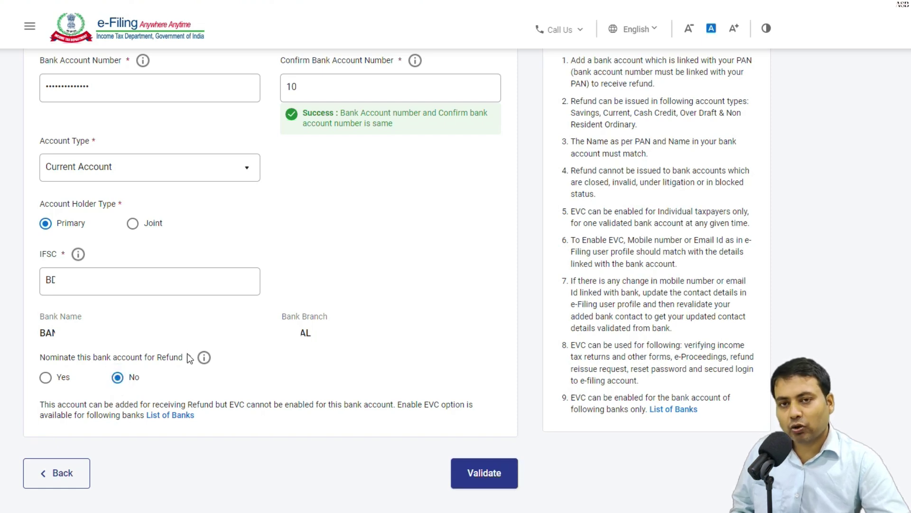
{"action": "scroll", "coordinate": [230, 357], "scroll_direction": "down", "scroll_amount": 3}
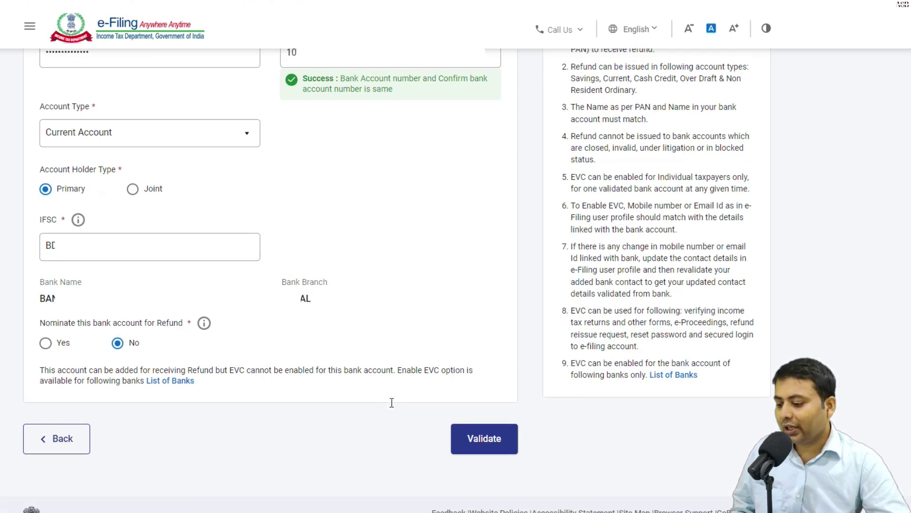
{"action": "left_click", "coordinate": [477, 387]}
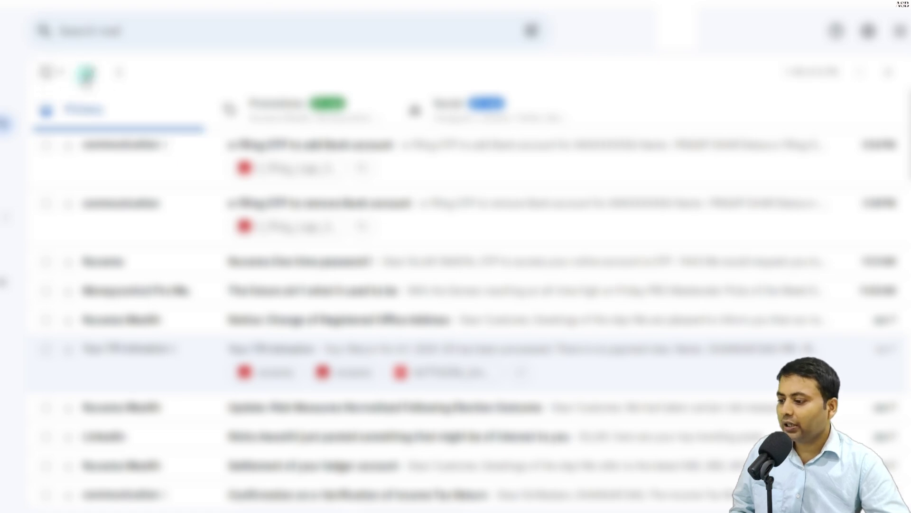
Retrieve the one-time password from the e-Filing email, enter it to validate the add-account request, and close the confirmation
{"action": "left_click", "coordinate": [503, 184]}
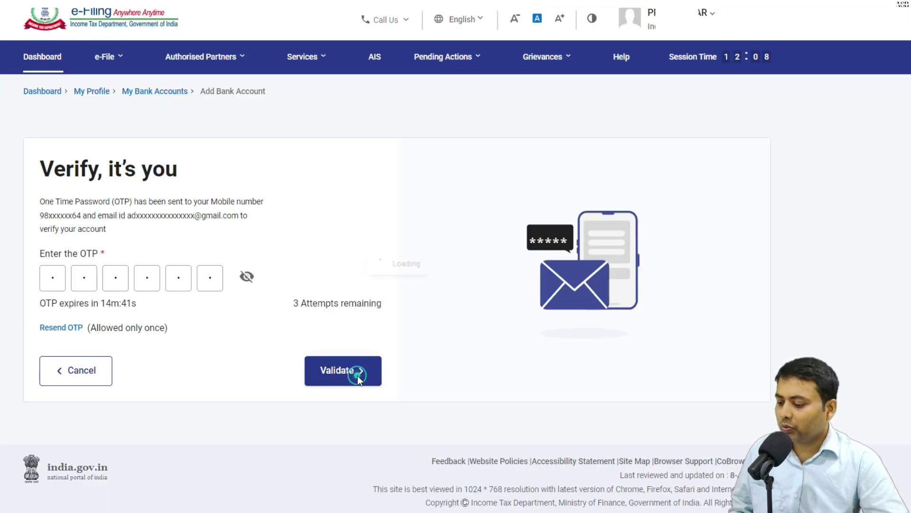
{"action": "left_click", "coordinate": [358, 375]}
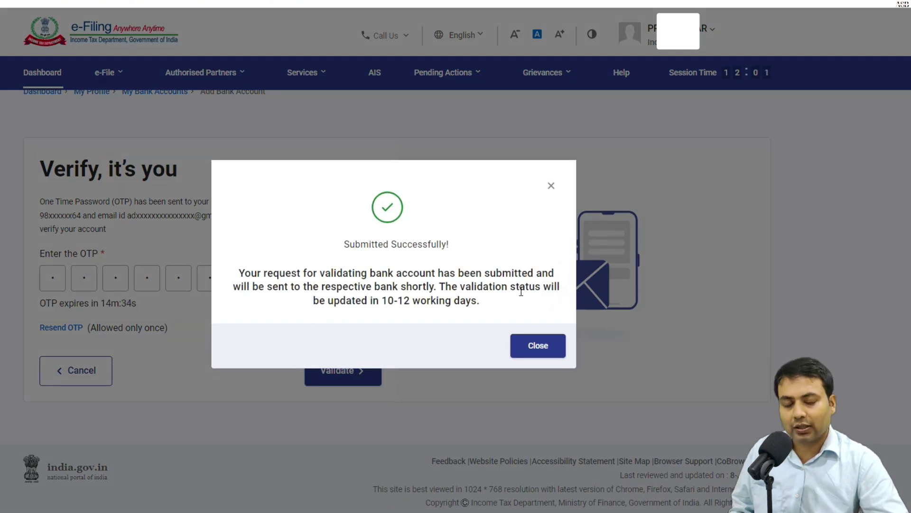
{"action": "left_click", "coordinate": [547, 340]}
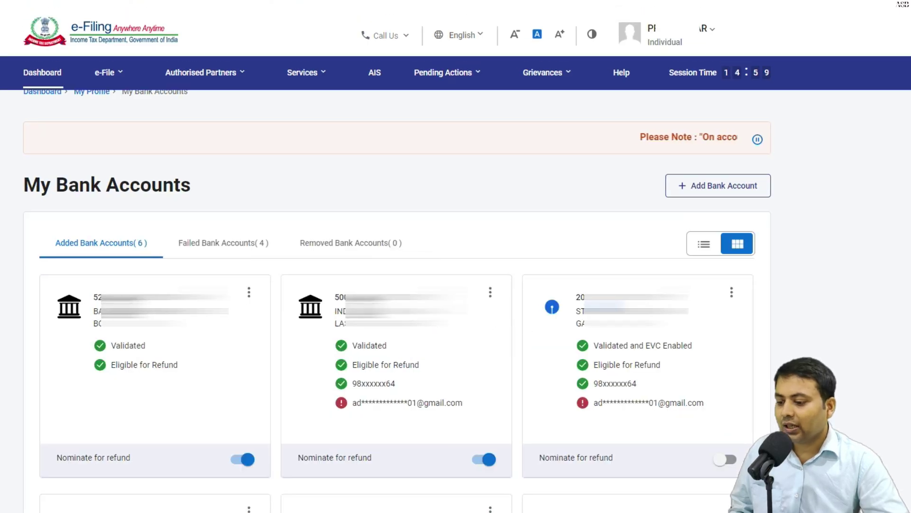
Check the newly added account's validation and refund status, reopening My Bank Accounts from the dashboard to recheck it before returning there
{"action": "scroll", "coordinate": [435, 330], "scroll_direction": "down", "scroll_amount": 5}
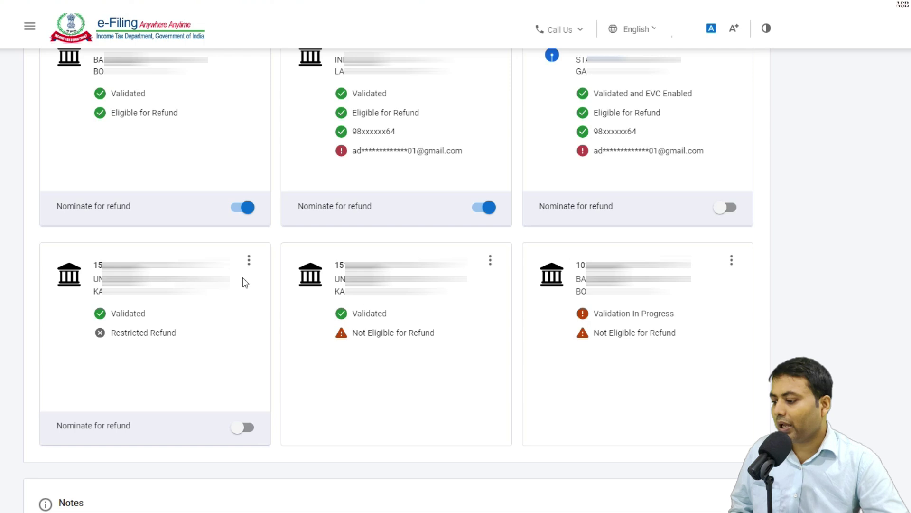
{"action": "scroll", "coordinate": [224, 265], "scroll_direction": "up", "scroll_amount": 5}
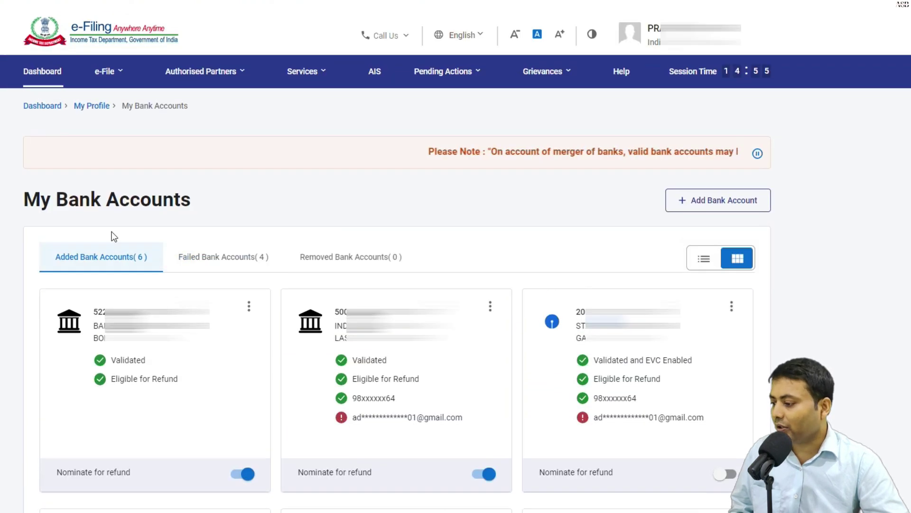
{"action": "left_click", "coordinate": [42, 72]}
{"action": "left_click", "coordinate": [224, 300]}
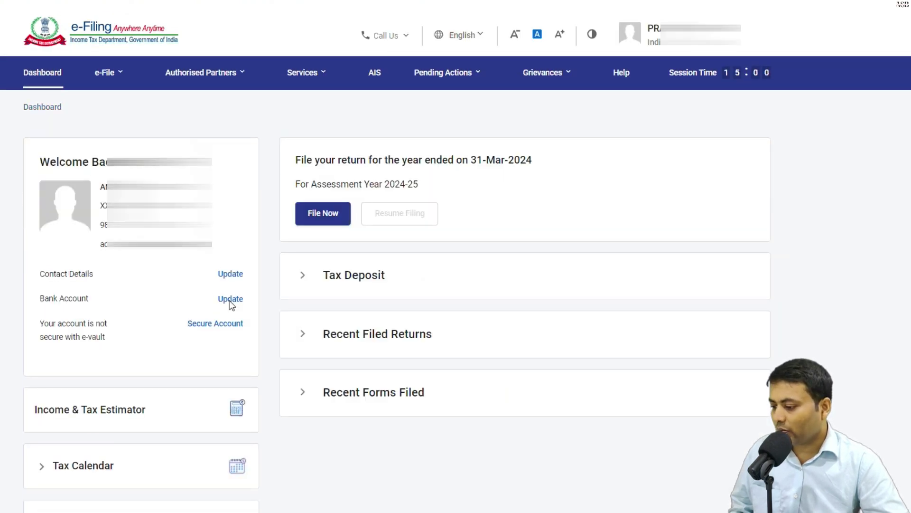
{"action": "scroll", "coordinate": [522, 323], "scroll_direction": "down", "scroll_amount": 2}
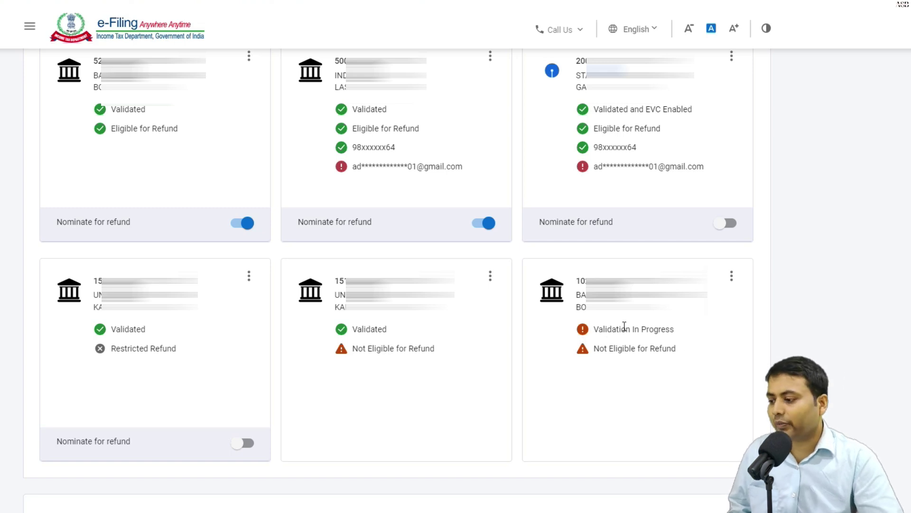
{"action": "scroll", "coordinate": [681, 337], "scroll_direction": "up", "scroll_amount": 5}
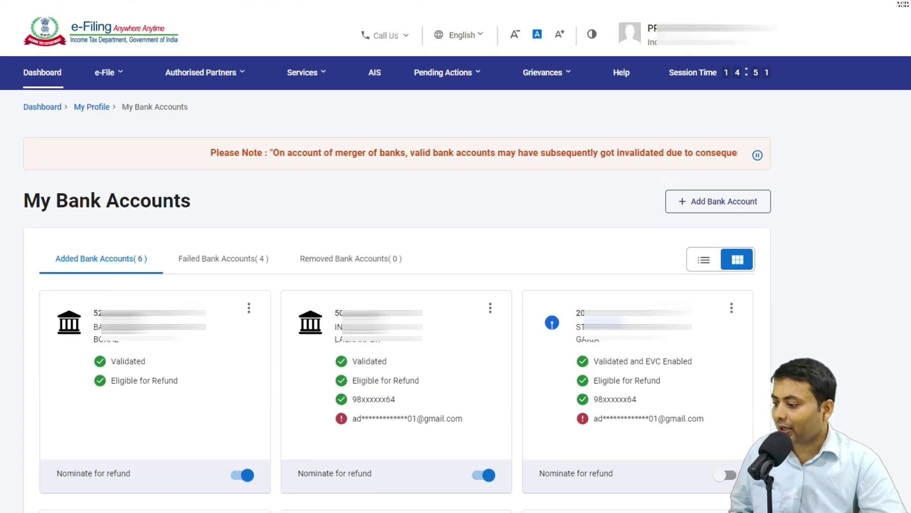
{"action": "left_click", "coordinate": [42, 80]}
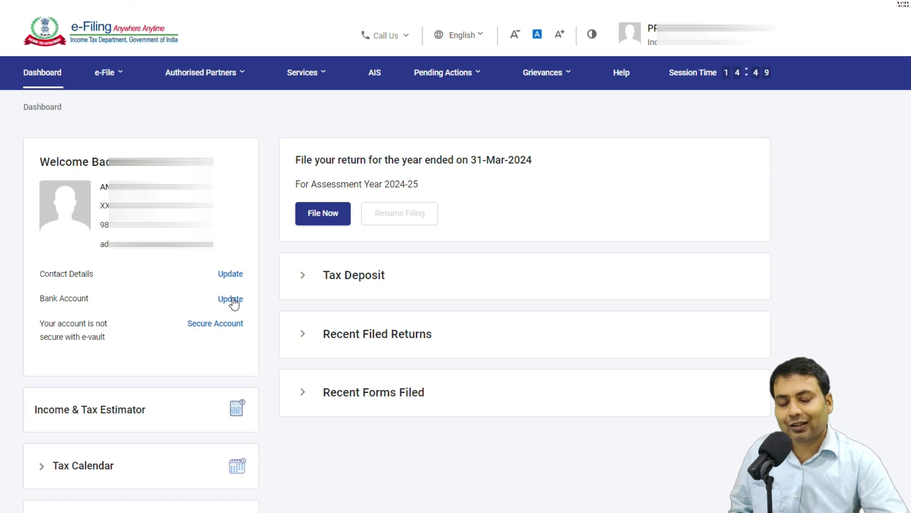